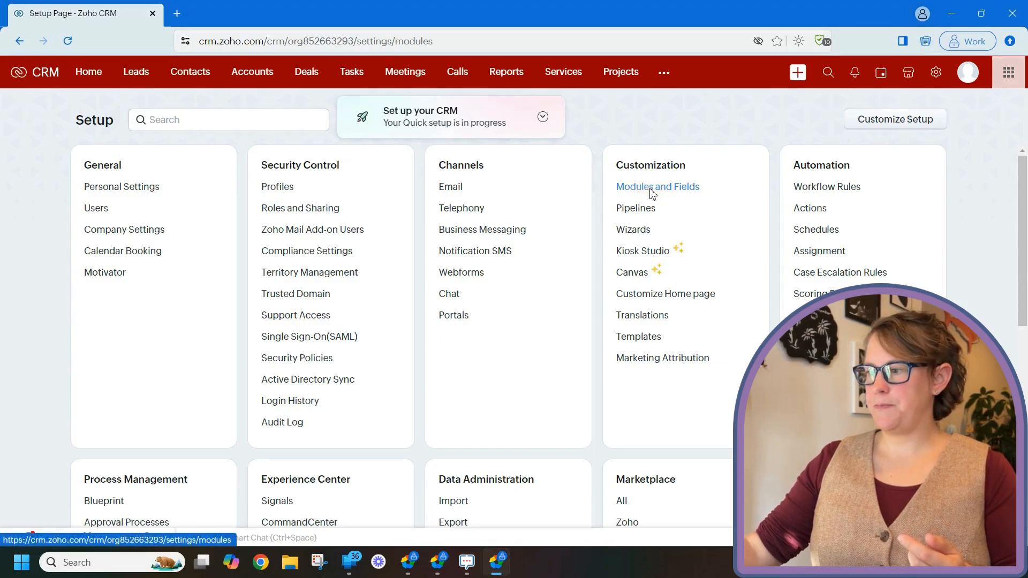
- Open the validation rules of the Leads module in the modules and fields setup
{"action": "left_click", "coordinate": [651, 190]}
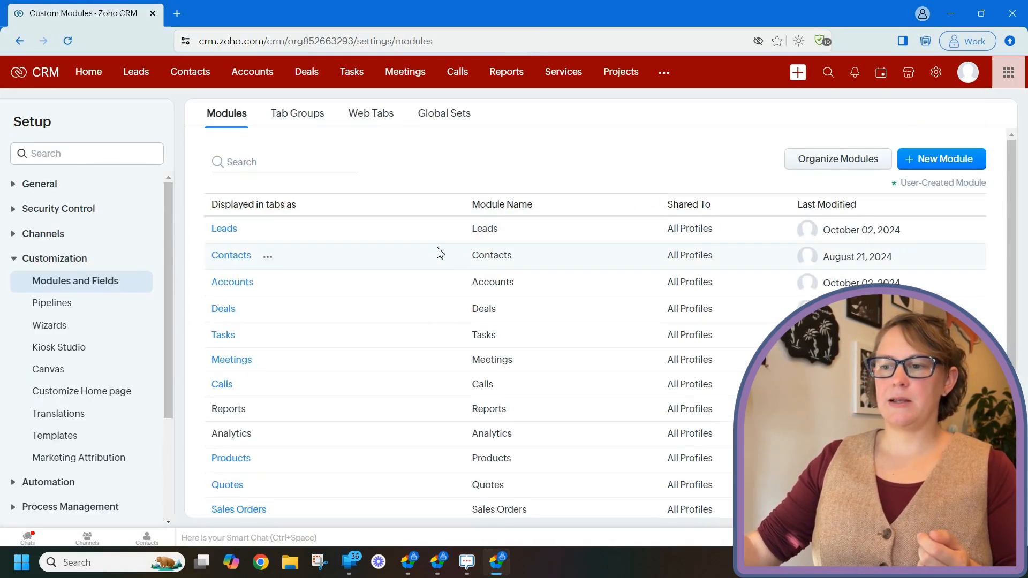
{"action": "left_click", "coordinate": [224, 230]}
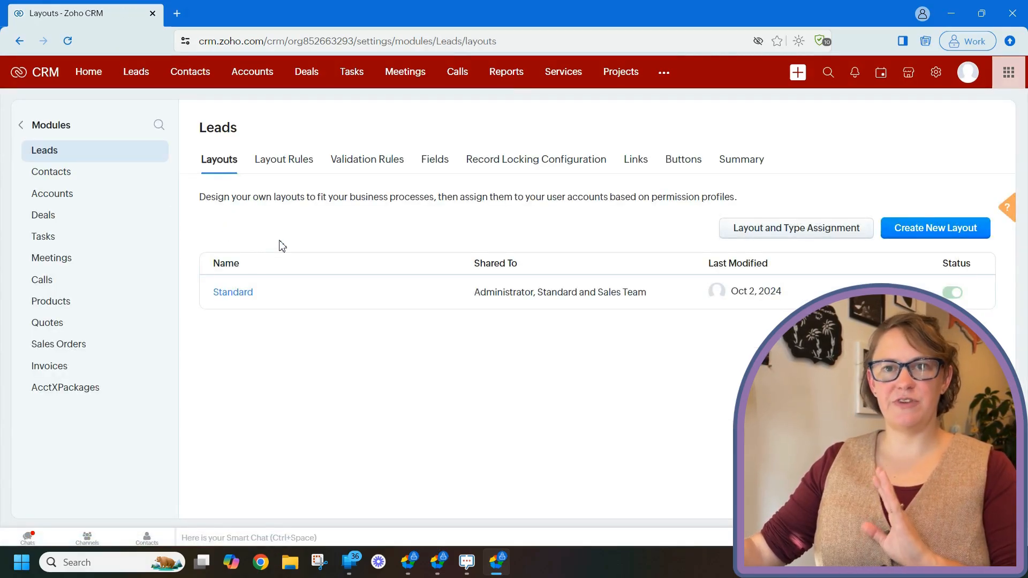
{"action": "left_click", "coordinate": [370, 173]}
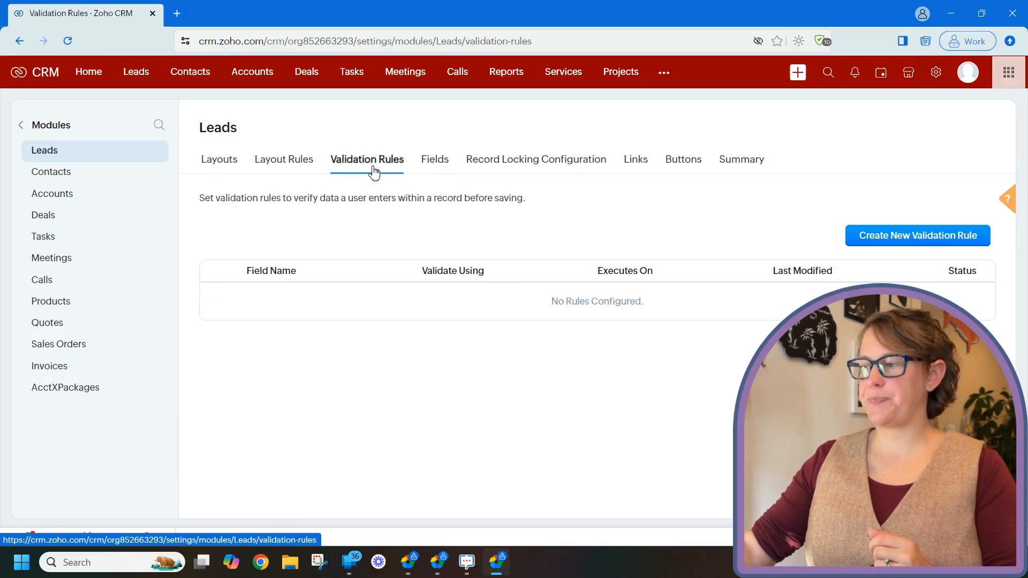
- Start a new criteria-based validation rule for the Country field, validated on Field Verify and Save
{"action": "left_click", "coordinate": [936, 239]}
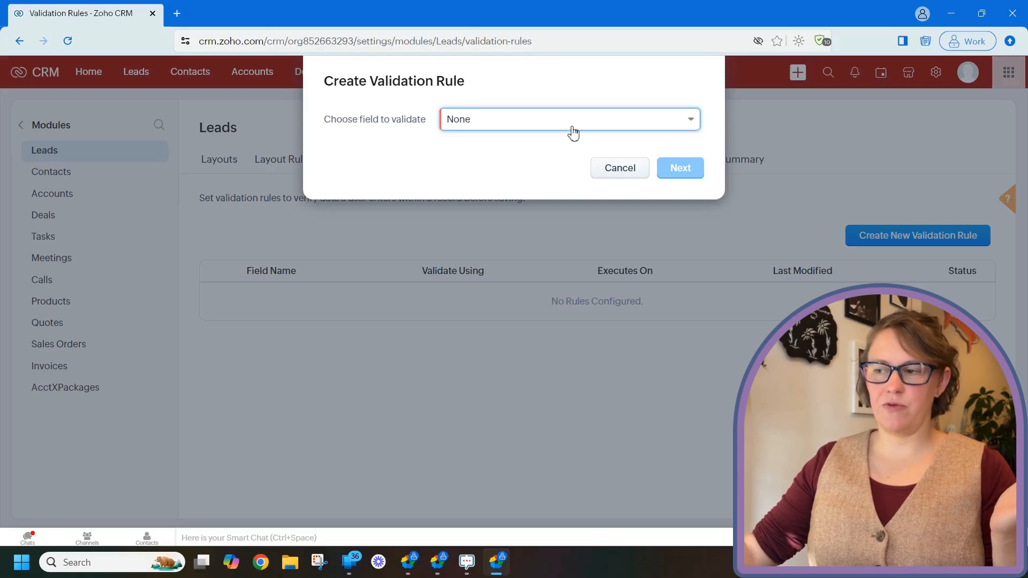
{"action": "left_click", "coordinate": [572, 133]}
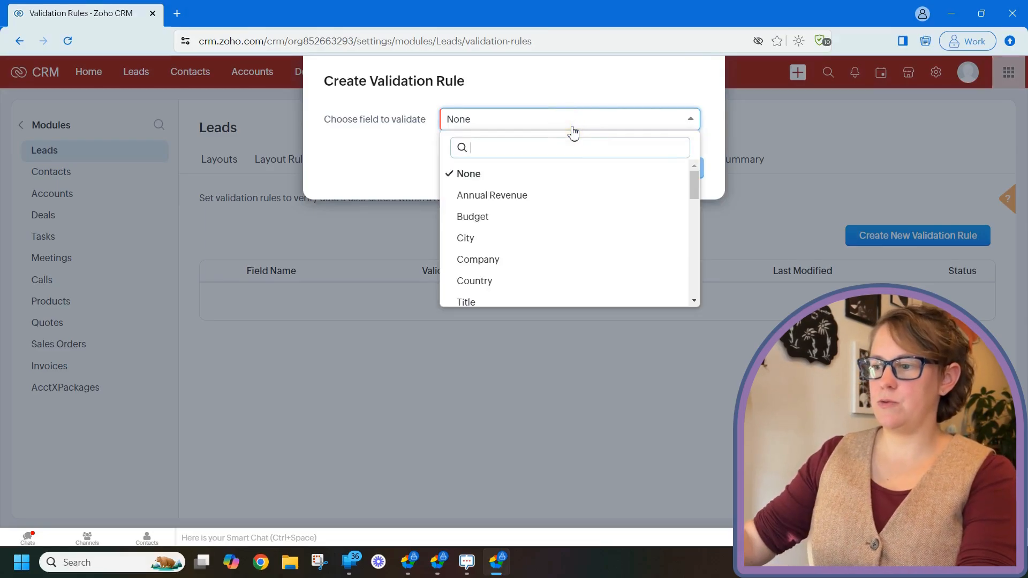
{"action": "left_click", "coordinate": [531, 281]}
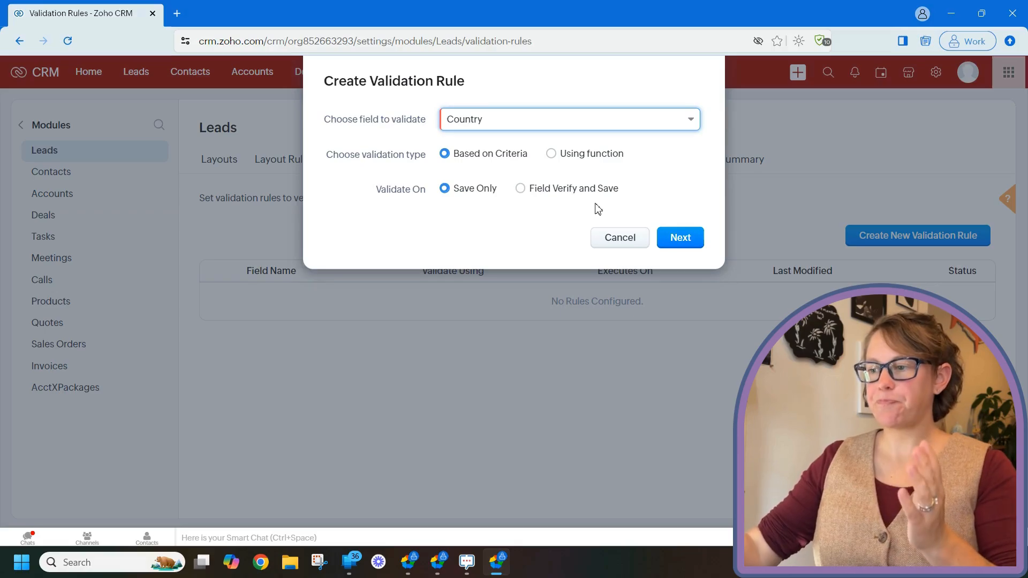
{"action": "left_click", "coordinate": [521, 188]}
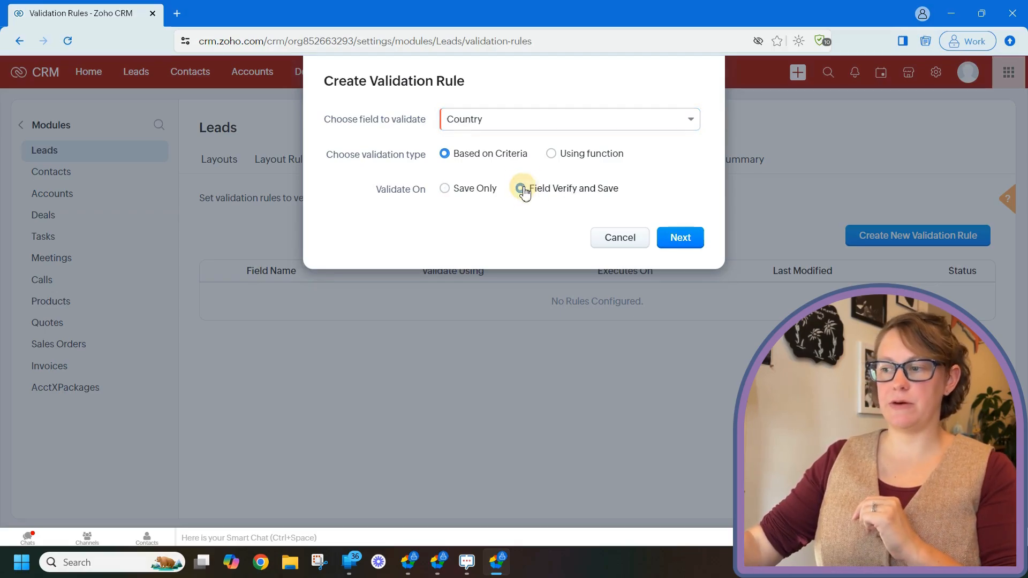
{"action": "left_click", "coordinate": [678, 238]}
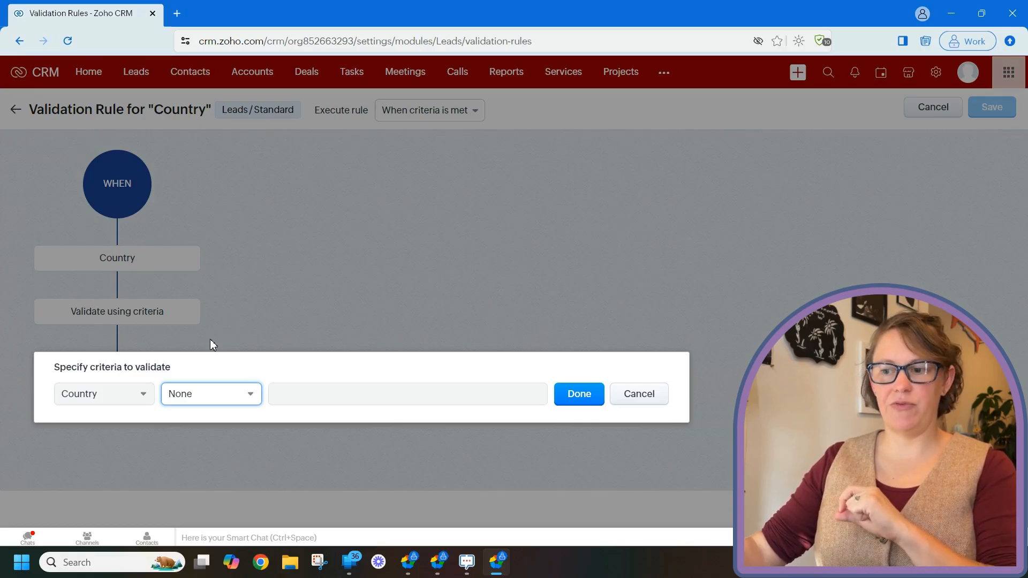
- Define the rule's criteria as Country isn't United States
{"action": "left_click", "coordinate": [229, 395]}
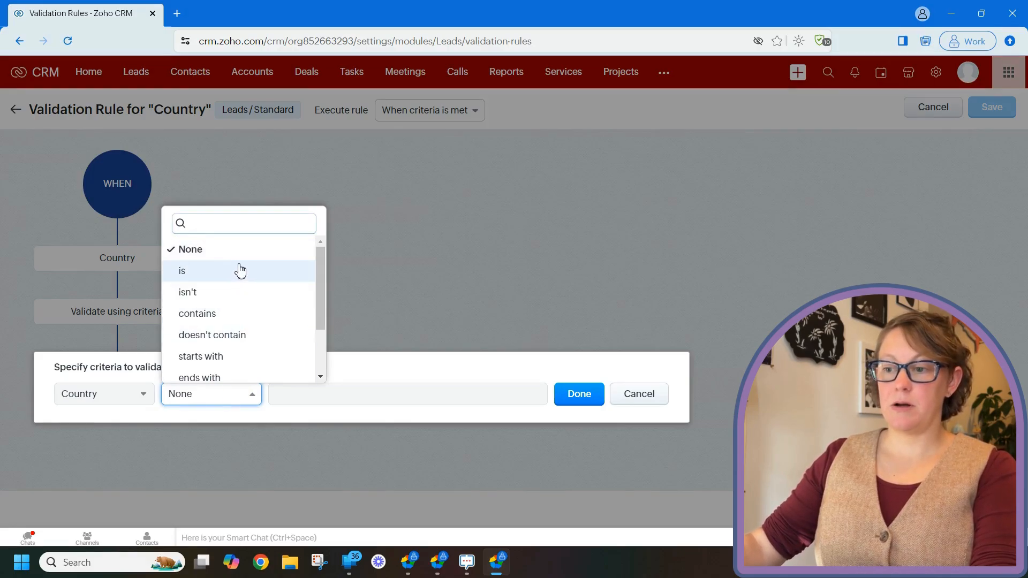
{"action": "left_click", "coordinate": [236, 292]}
{"action": "left_click", "coordinate": [333, 394]}
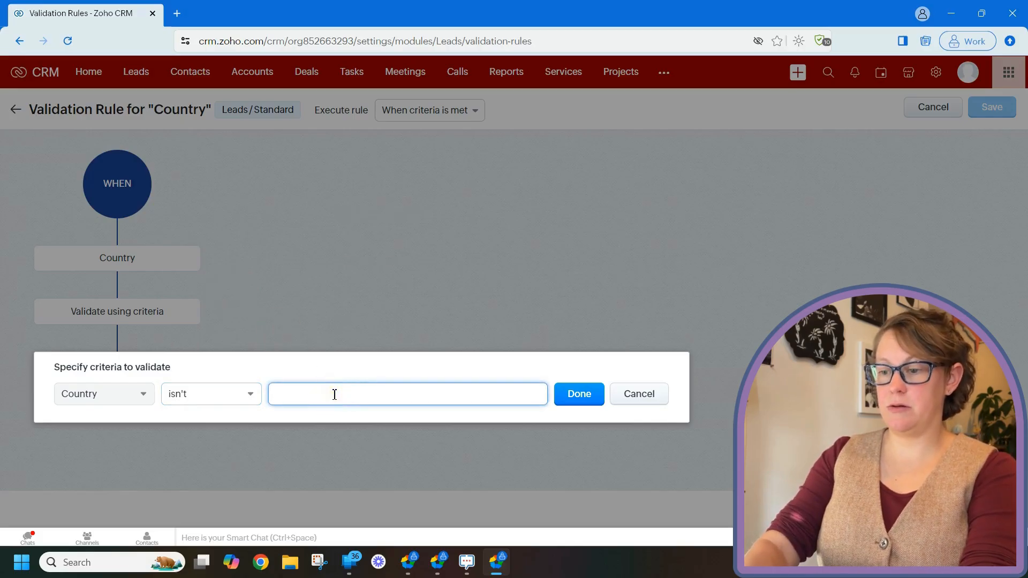
{"action": "type", "text": "United States"}
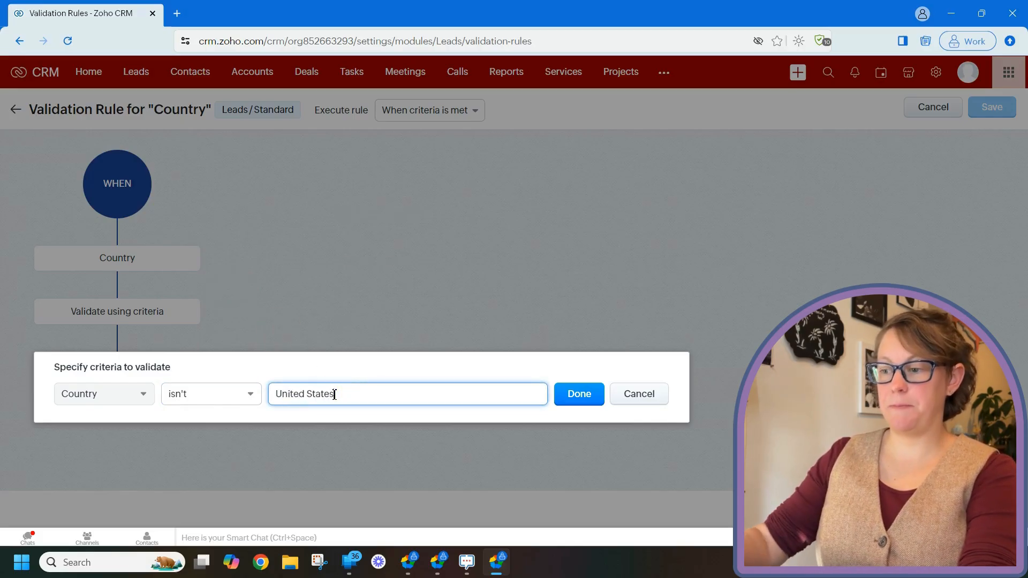
{"action": "left_click", "coordinate": [578, 395]}
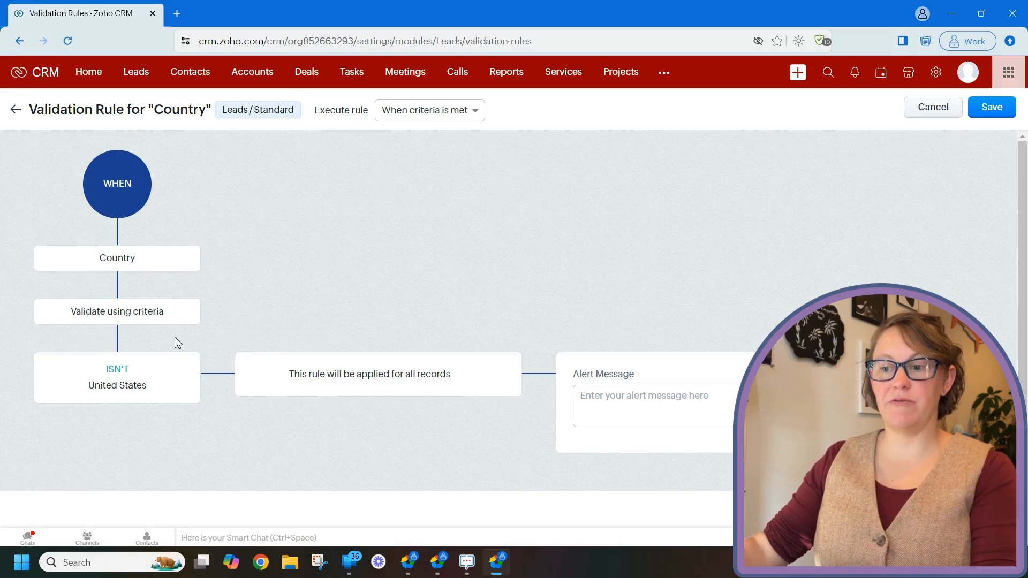
- Add the alert message "We are not licensed to sell outside the US." and save the validation rule
{"action": "left_click", "coordinate": [628, 414]}
{"action": "key", "text": "ctrl+v"}
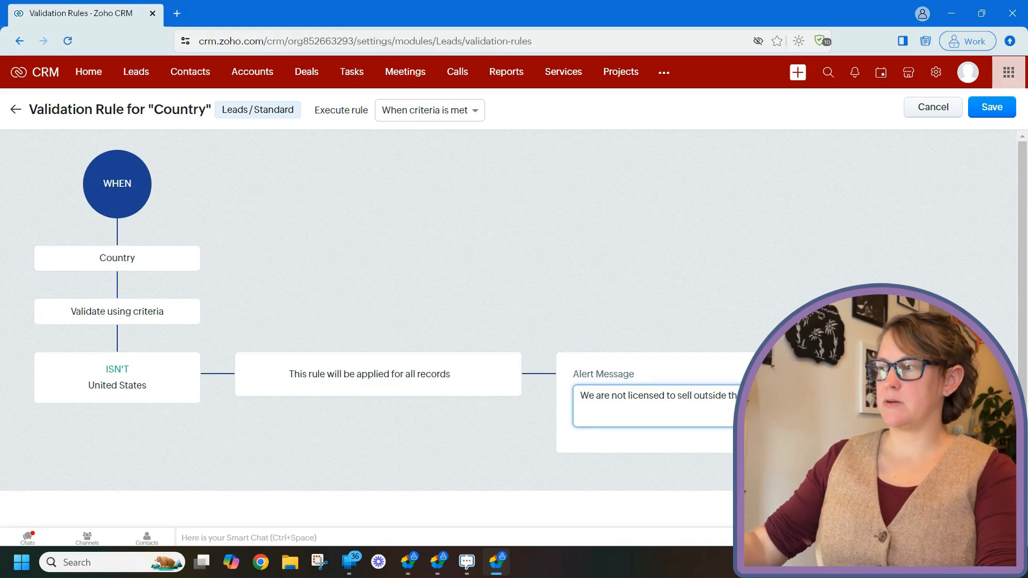
{"action": "left_click", "coordinate": [992, 107]}
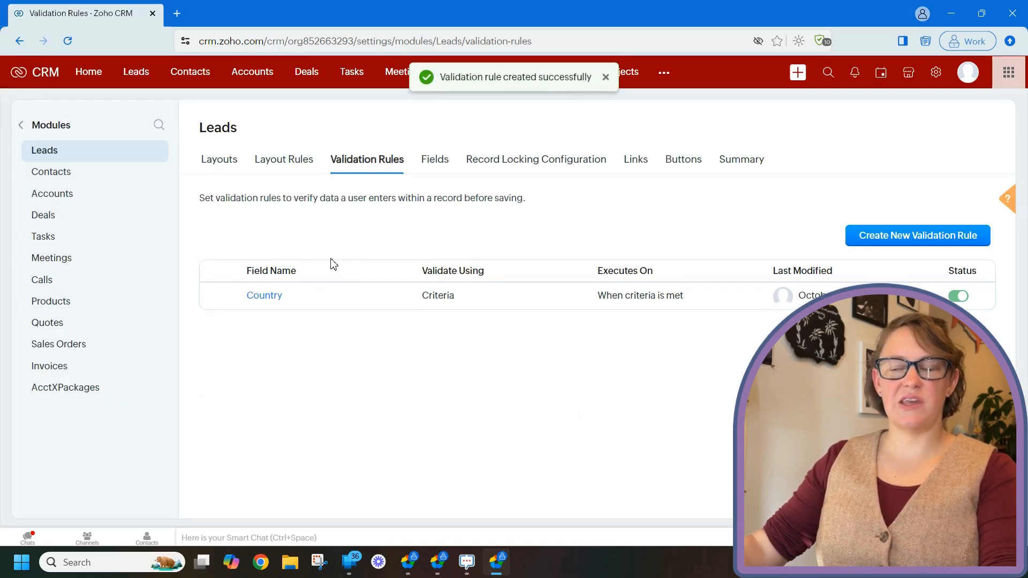
- Open the lead record for the company Secret Favors at its Address Information section
{"action": "left_click", "coordinate": [137, 75]}
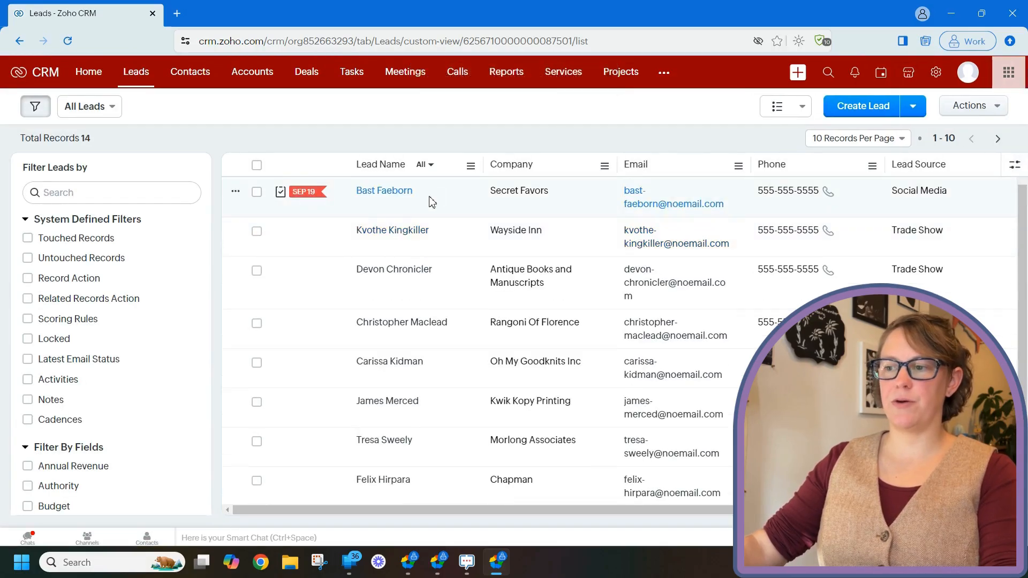
{"action": "left_click", "coordinate": [429, 199]}
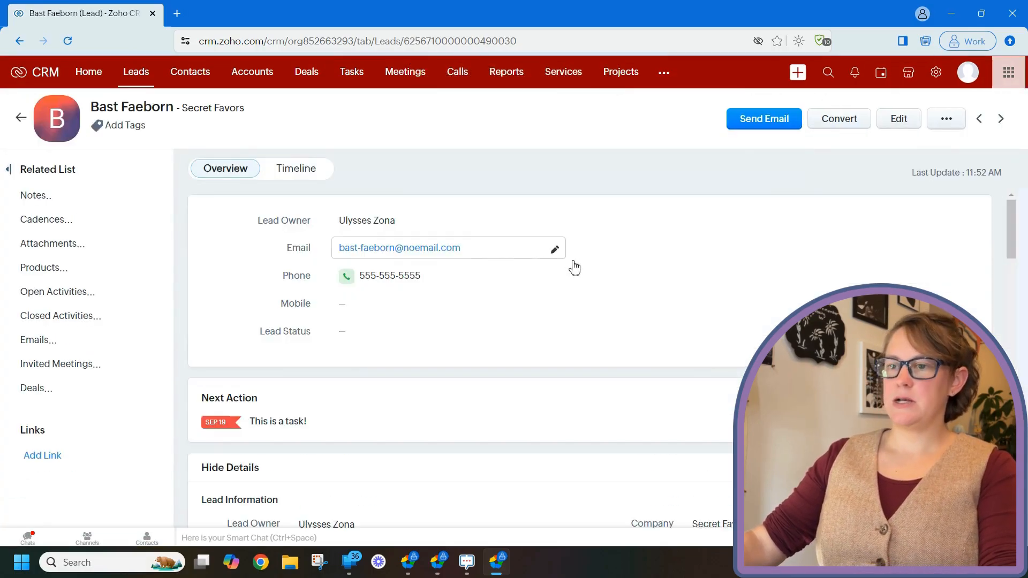
{"action": "scroll", "coordinate": [677, 307], "scroll_direction": "down", "scroll_amount": 4}
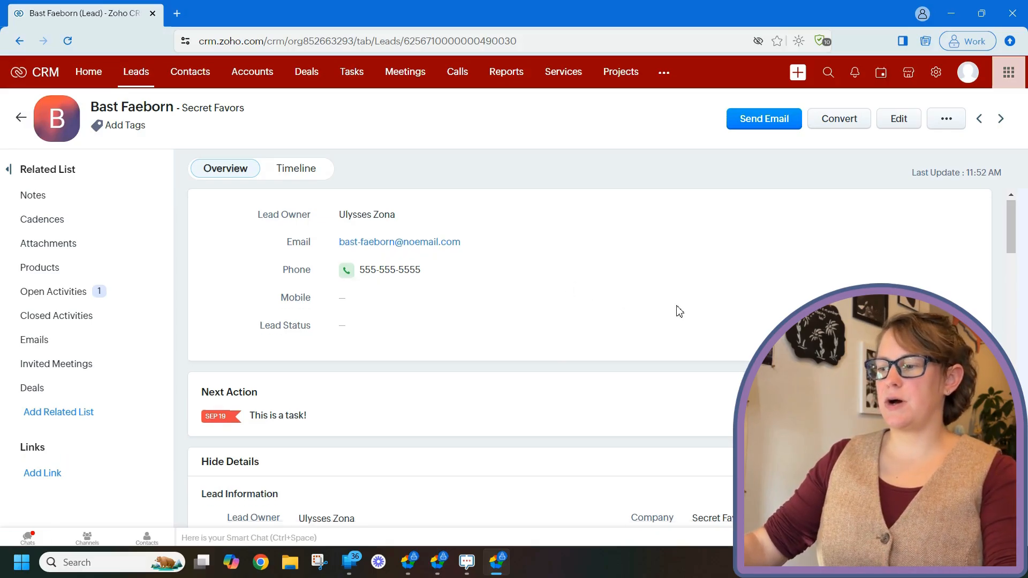
{"action": "scroll", "coordinate": [616, 303], "scroll_direction": "down", "scroll_amount": 8}
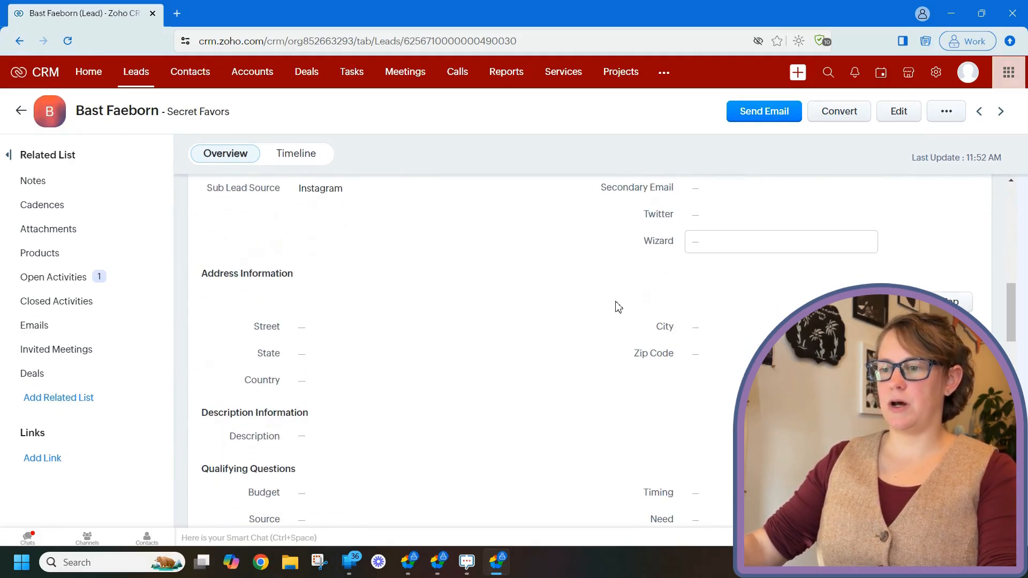
- Test the rule by trying to verify and save Canada as the lead's Country, and discard the entry
{"action": "left_click", "coordinate": [352, 380]}
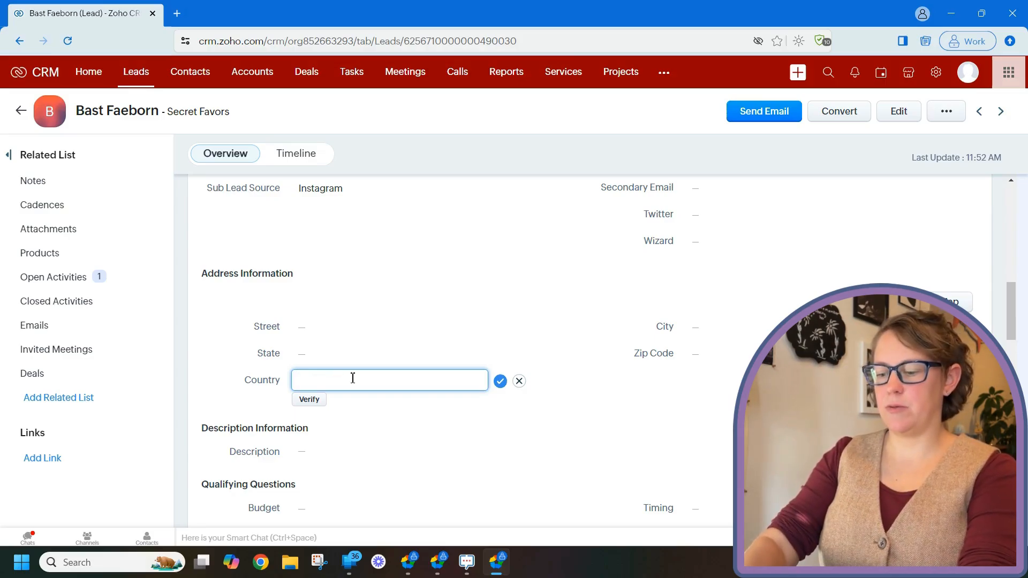
{"action": "type", "text": "Canda"}
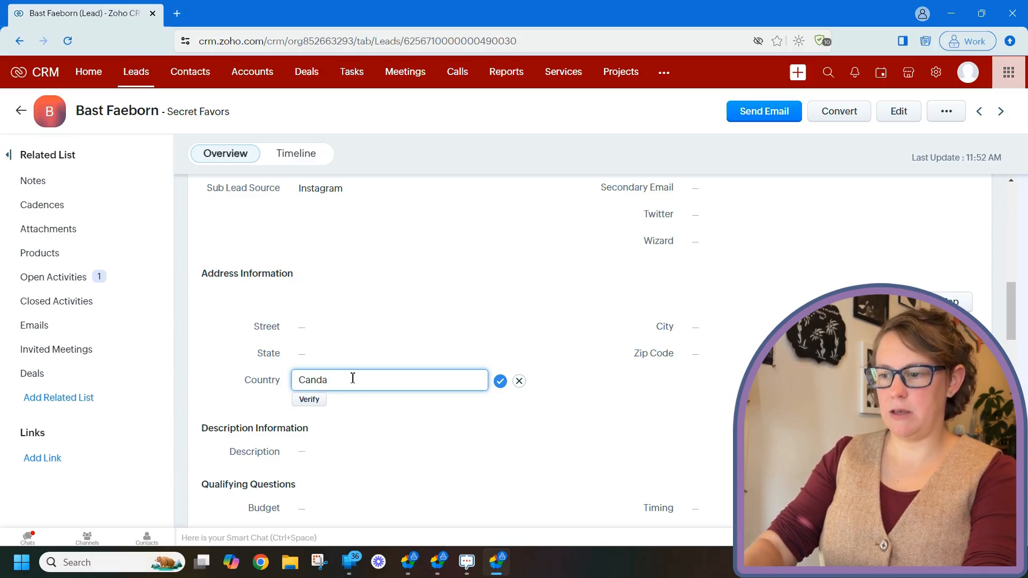
{"action": "key", "text": "BackSpace"}
{"action": "key", "text": "BackSpace"}
{"action": "type", "text": "ad"}
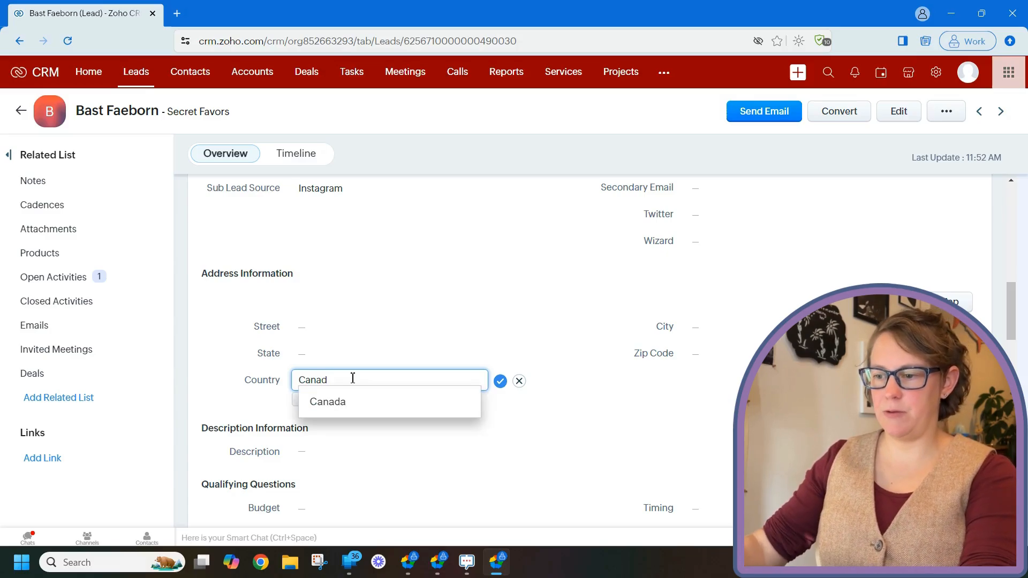
{"action": "left_click", "coordinate": [345, 411]}
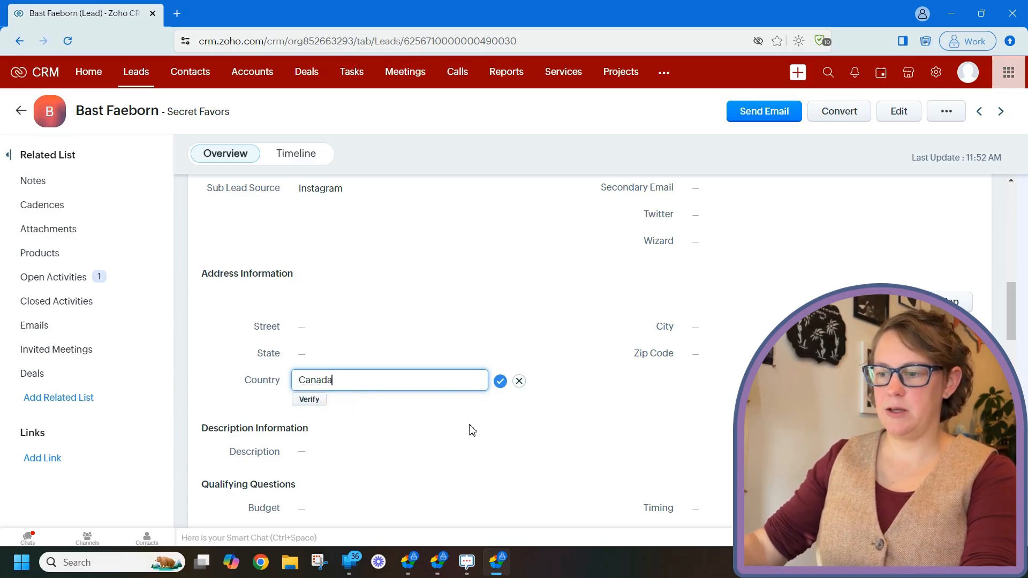
{"action": "left_click", "coordinate": [313, 403]}
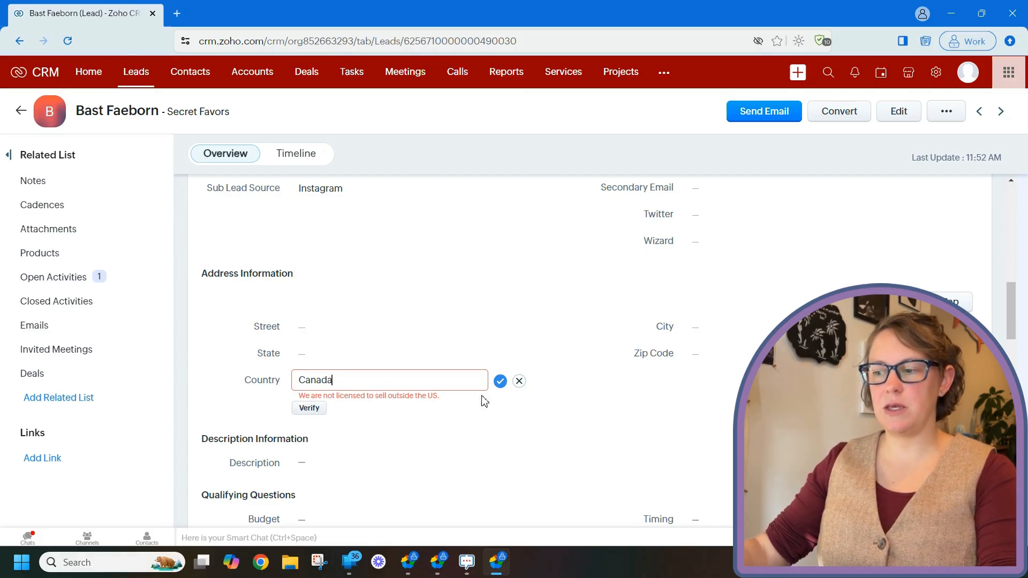
{"action": "left_click", "coordinate": [500, 382]}
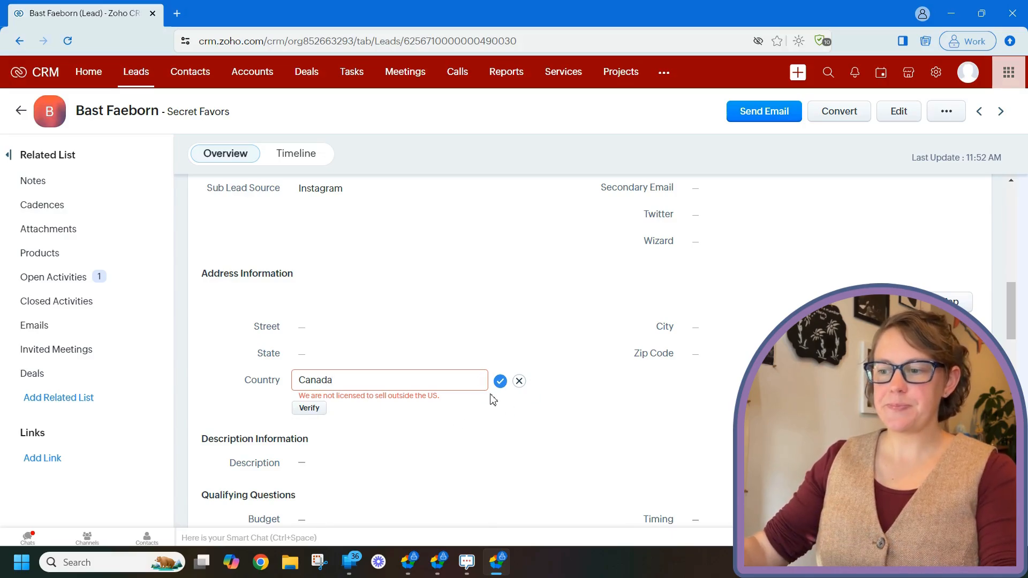
{"action": "double_click", "coordinate": [369, 377]}
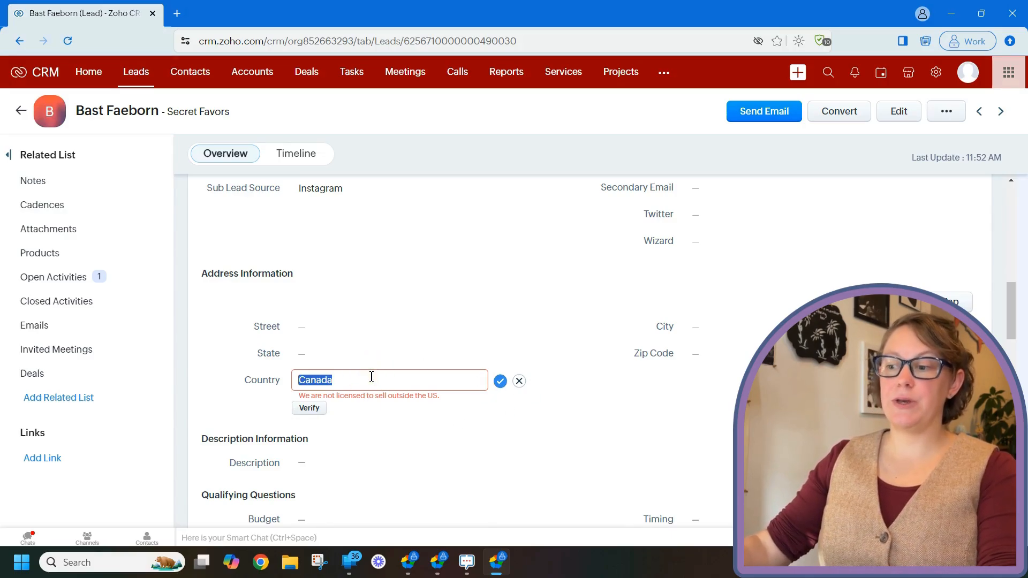
{"action": "left_click", "coordinate": [519, 381]}
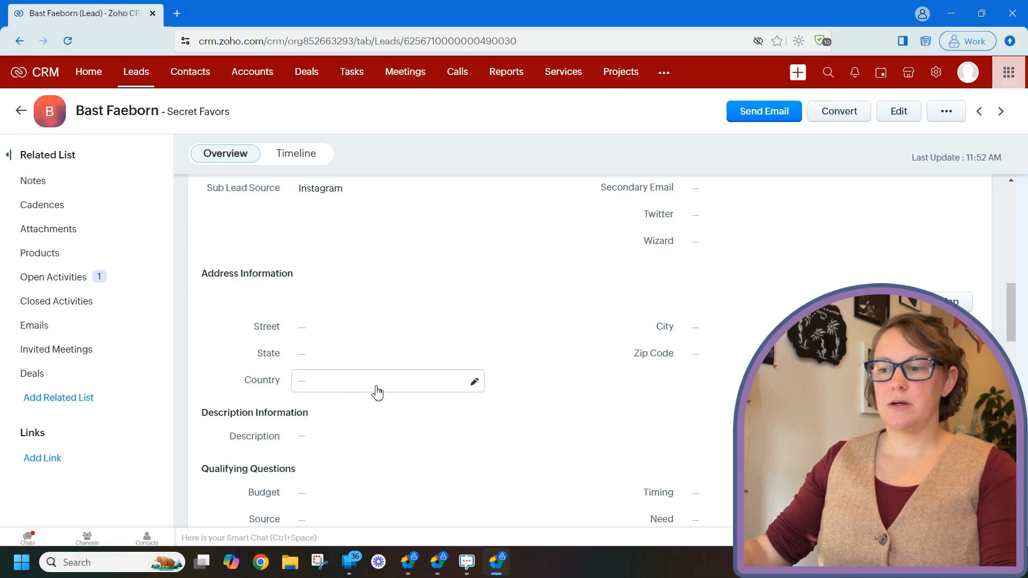
- Set the lead's Country to United States and save the field
{"action": "left_click", "coordinate": [411, 392]}
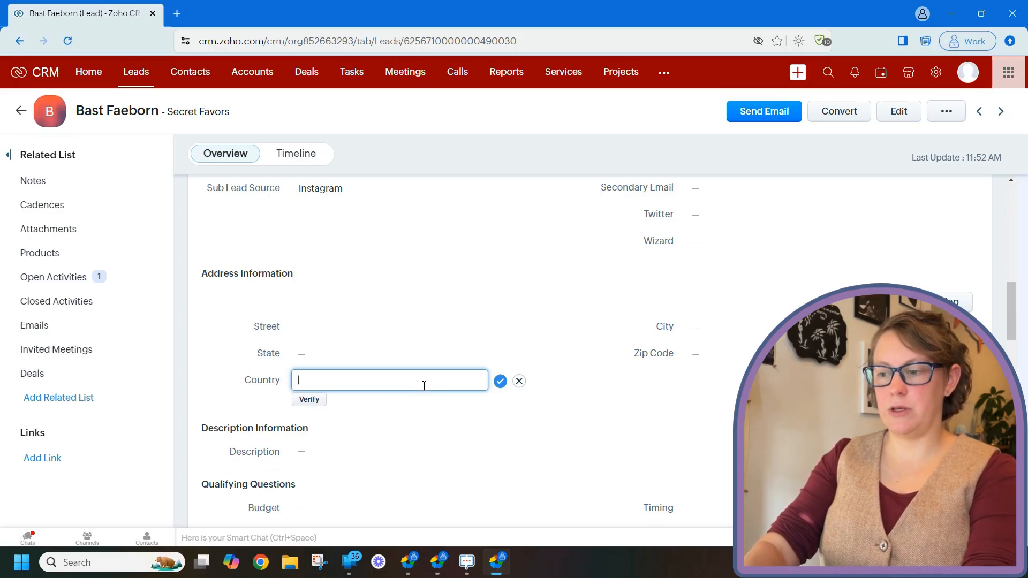
{"action": "type", "text": "United Stat"}
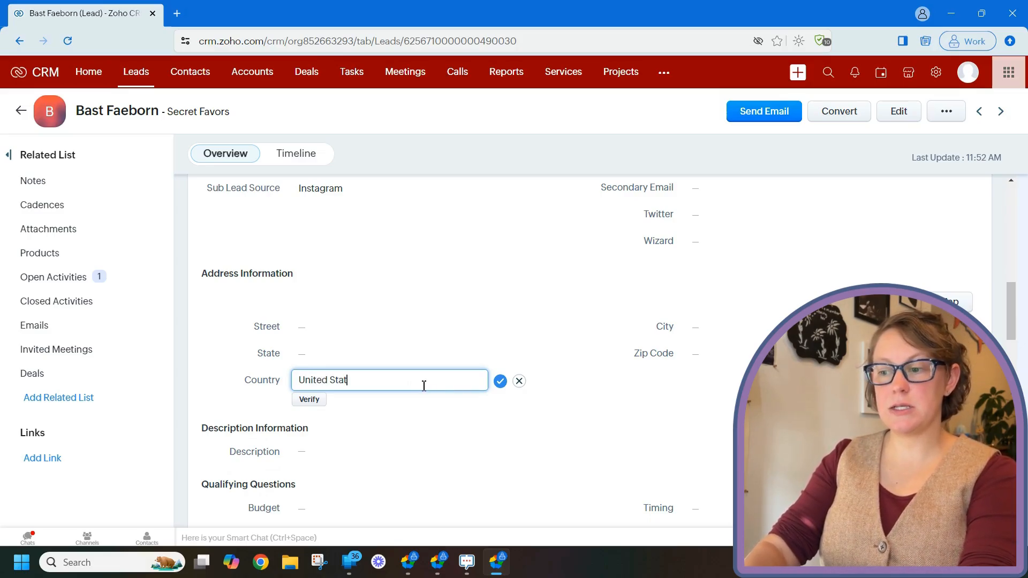
{"action": "type", "text": "es"}
{"action": "left_click", "coordinate": [413, 402]}
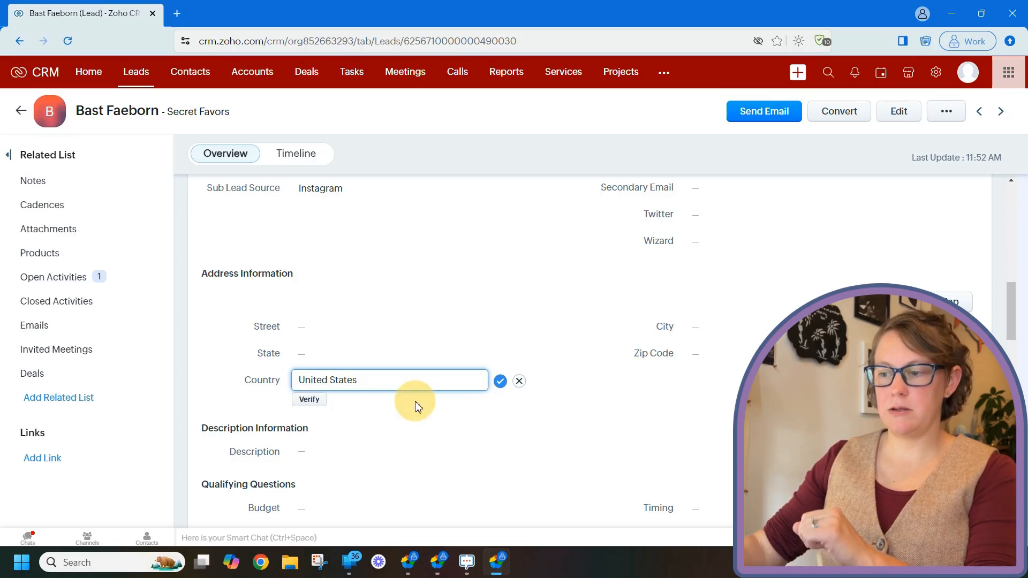
{"action": "left_click", "coordinate": [500, 380]}
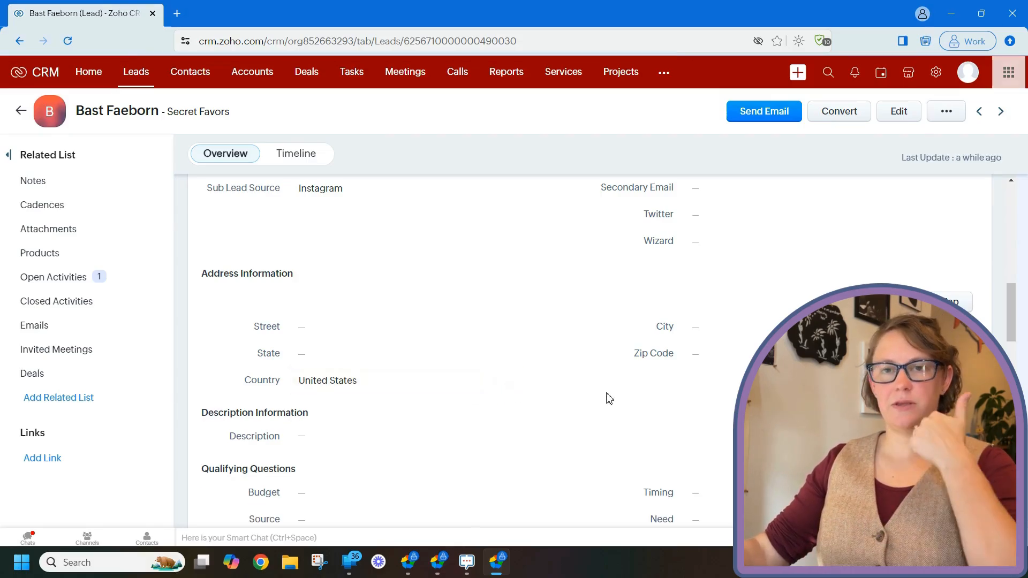